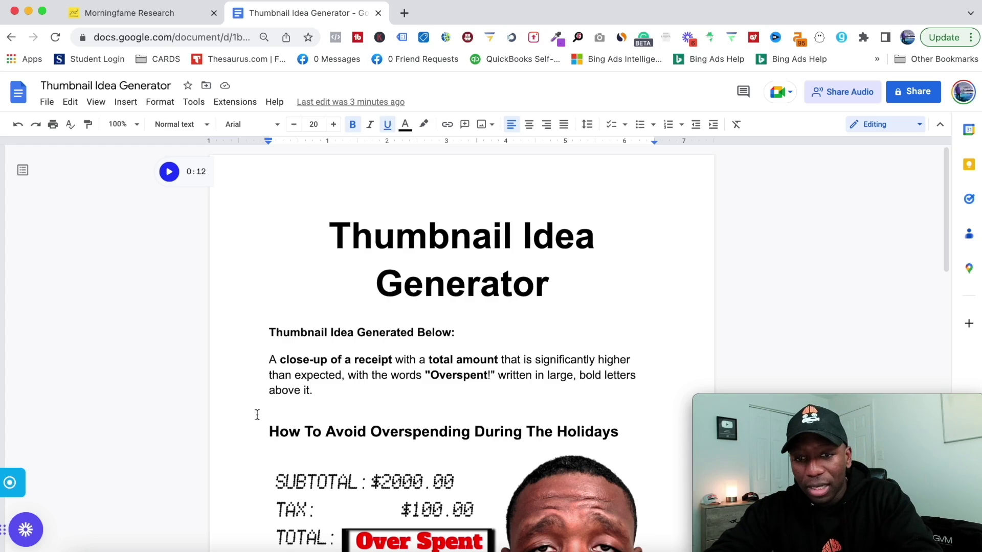
# Step: Highlight the 'Thumbnail Idea Generated Below:' heading and the opening of the receipt idea paragraph
pyautogui.moveTo(269, 333); pyautogui.dragTo(459, 333)
pyautogui.click(471, 344)
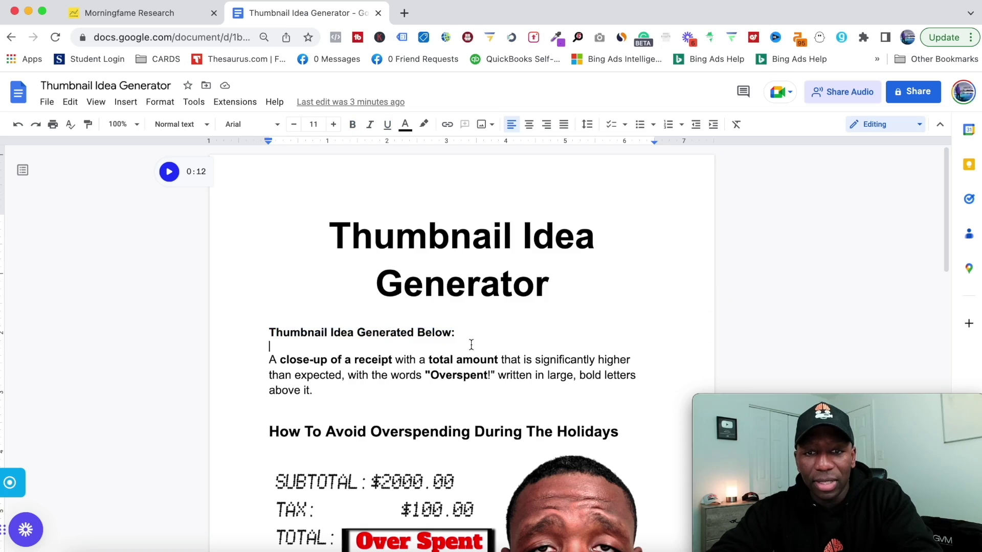
pyautogui.scroll(-2, 471, 345)
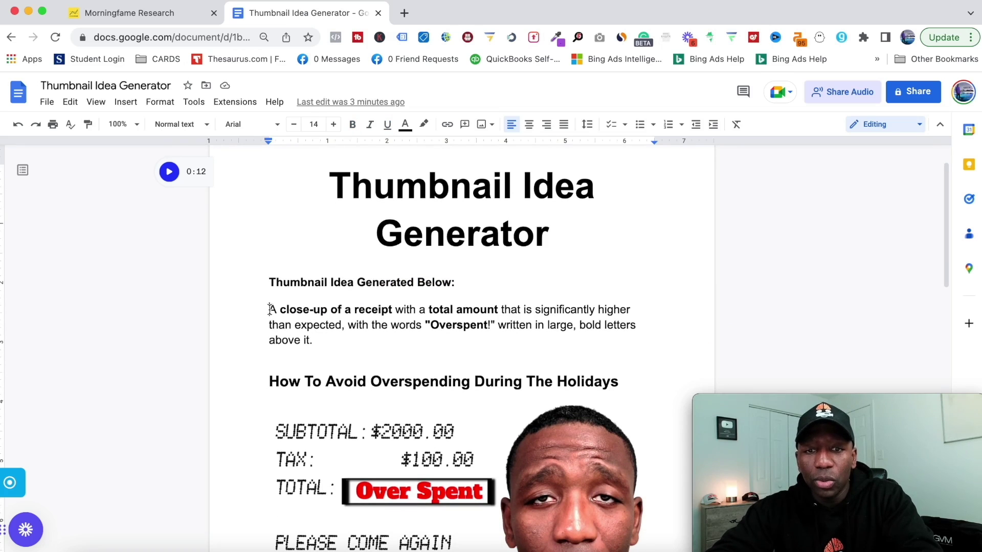
pyautogui.moveTo(267, 309); pyautogui.dragTo(556, 355)
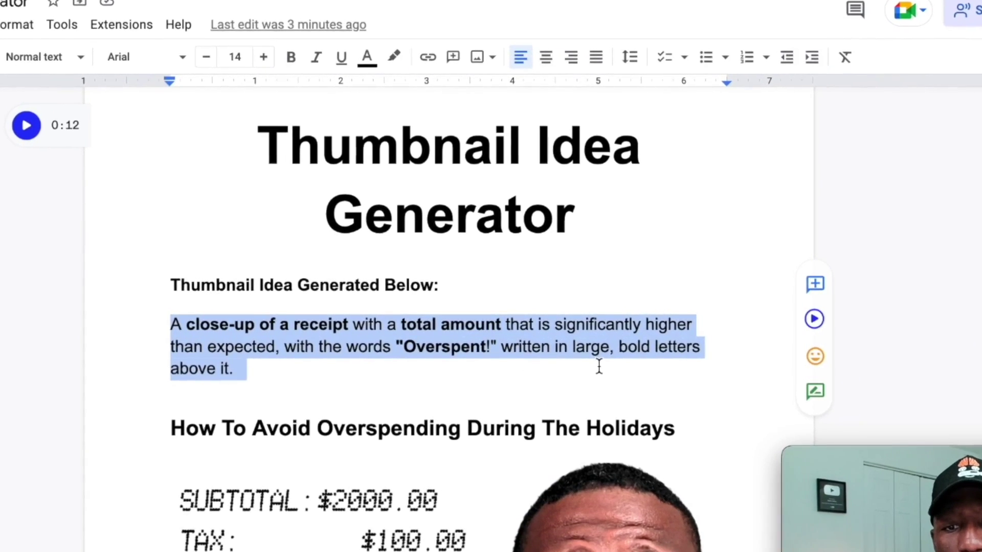
pyautogui.click(596, 387)
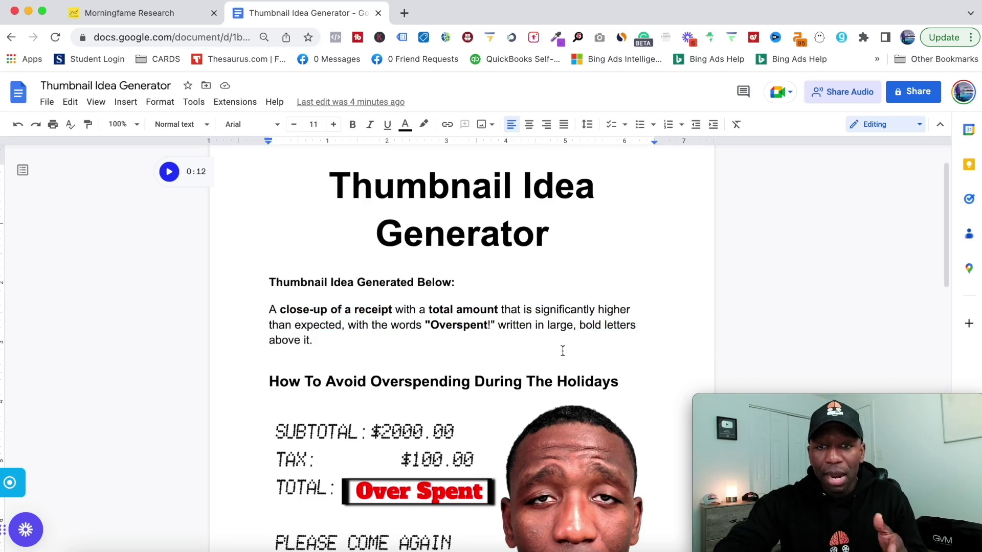
# Step: Point out the 'How To Avoid Overspending' heading and 'close-up of a receipt', then open the receipt JPEG in Preview
pyautogui.moveTo(268, 382); pyautogui.dragTo(663, 409)
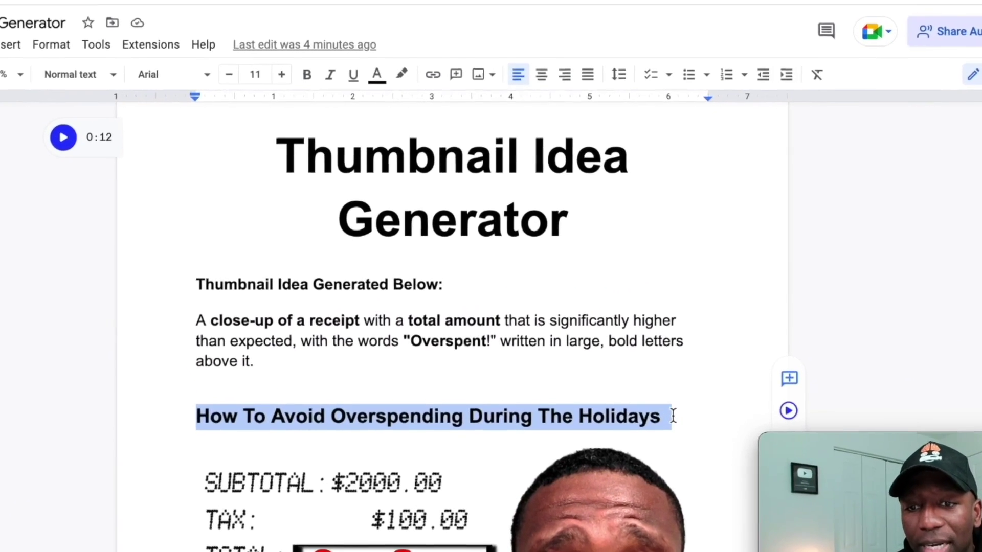
pyautogui.click(608, 354)
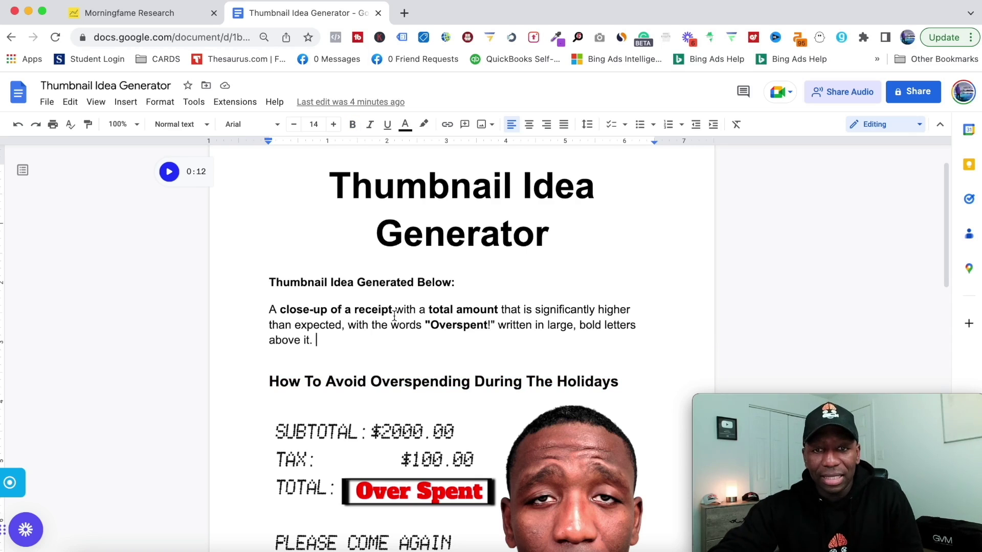
pyautogui.moveTo(280, 309); pyautogui.dragTo(386, 310)
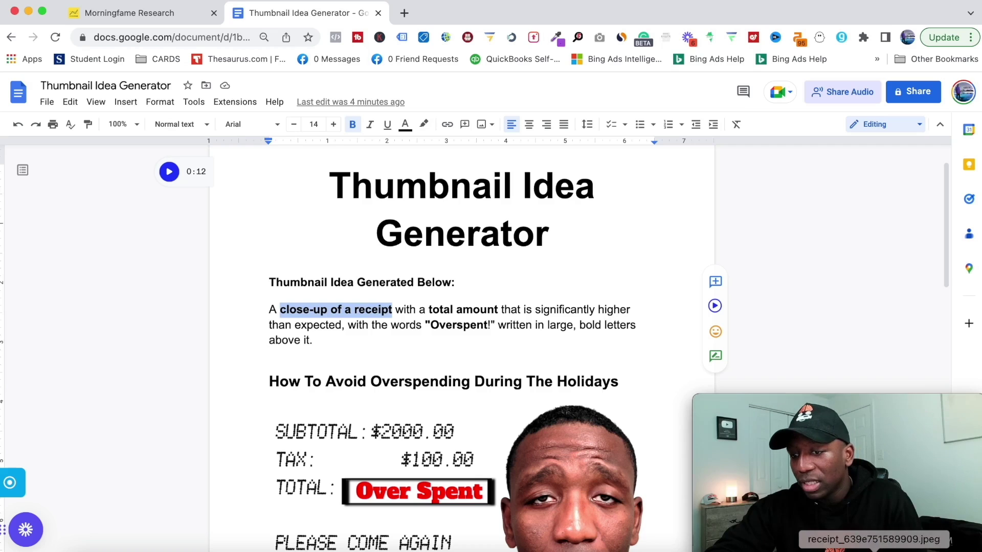
pyautogui.doubleClick(873, 526)
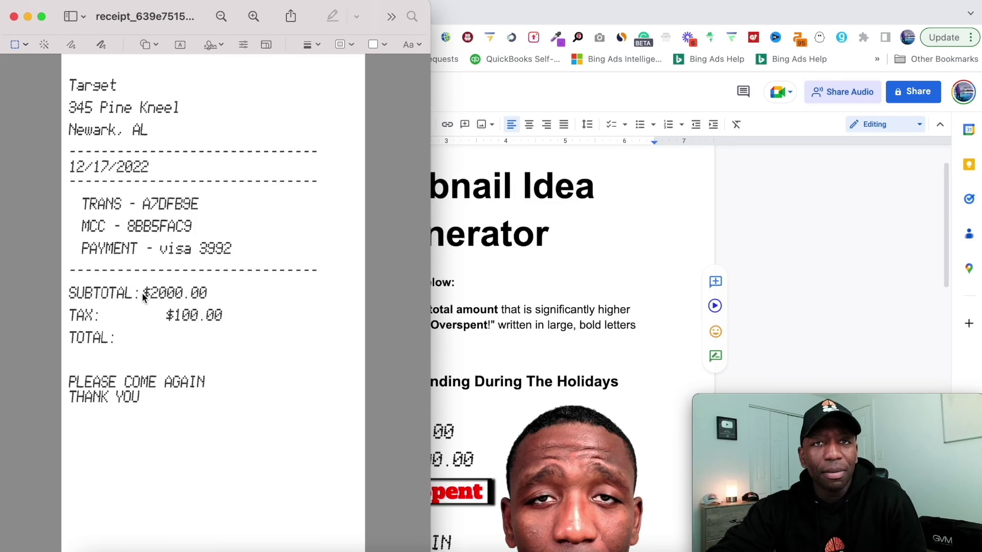
# Step: Box the $2000.00 subtotal on the Preview receipt, then clear the selection
pyautogui.moveTo(143, 291); pyautogui.dragTo(220, 299)
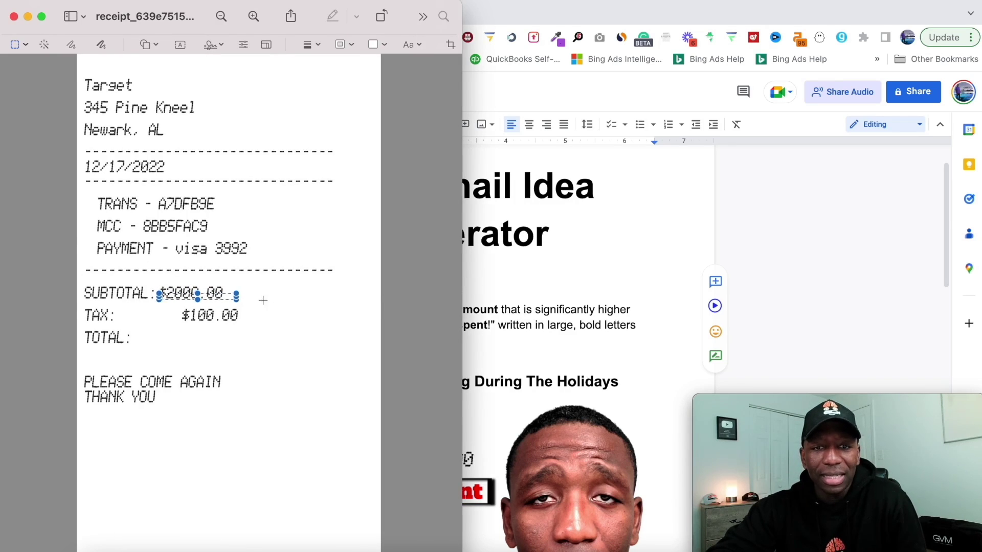
pyautogui.click(263, 300)
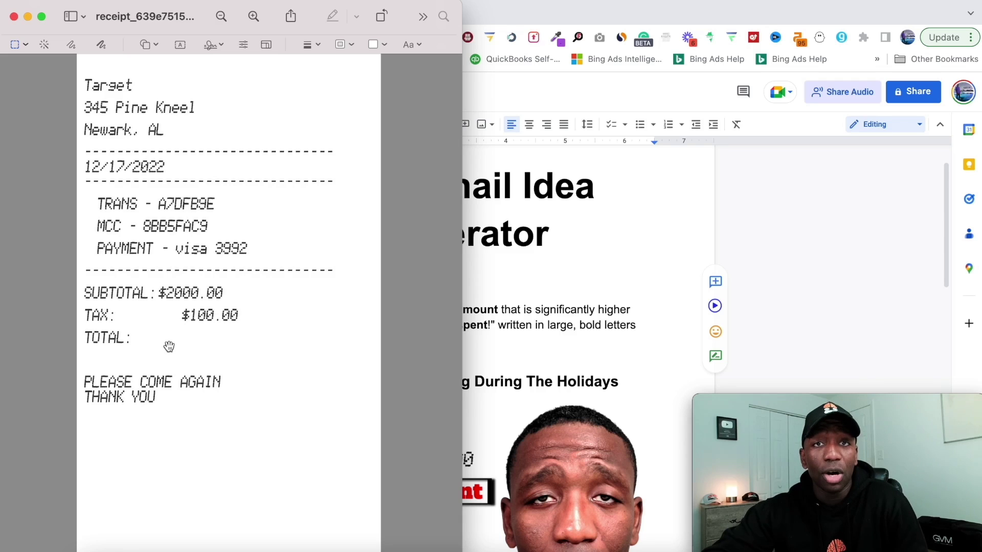
pyautogui.click(569, 222)
pyautogui.scroll(-1, 569, 222)
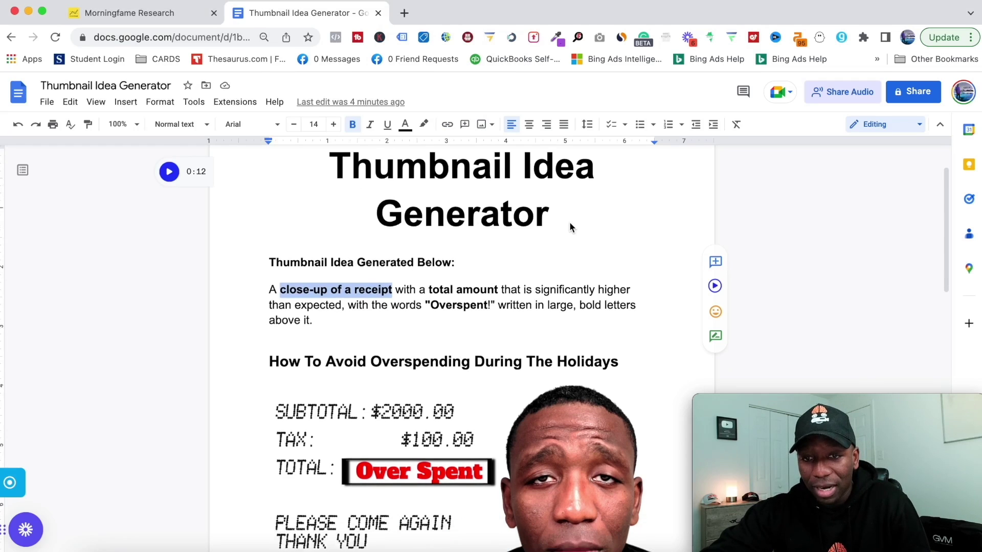
pyautogui.moveTo(428, 282); pyautogui.dragTo(640, 282)
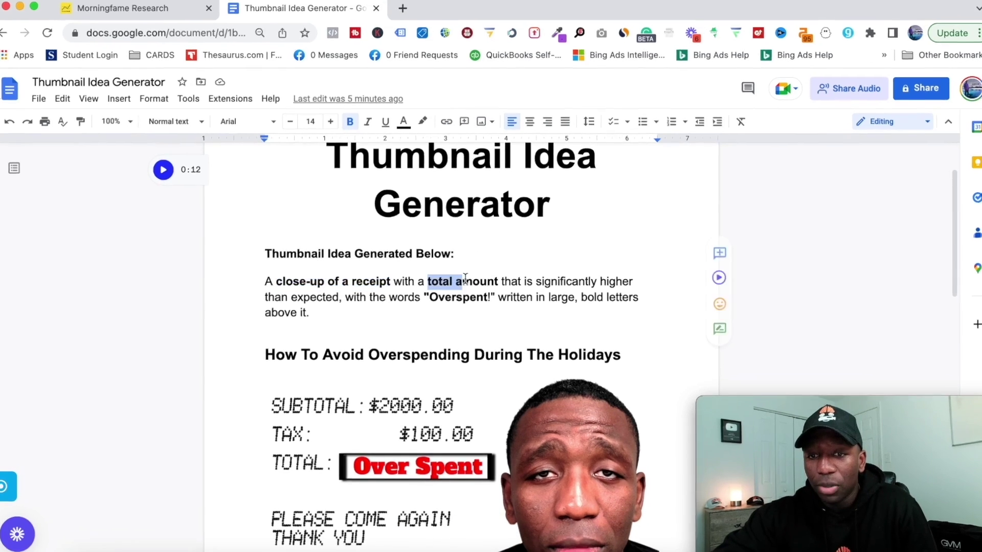
pyautogui.click(380, 307)
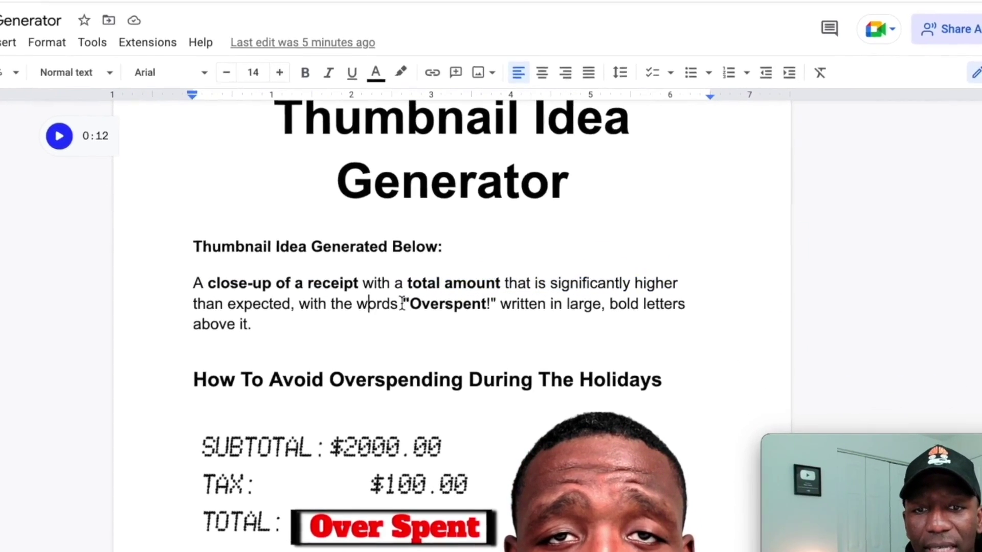
pyautogui.moveTo(407, 304); pyautogui.dragTo(500, 305)
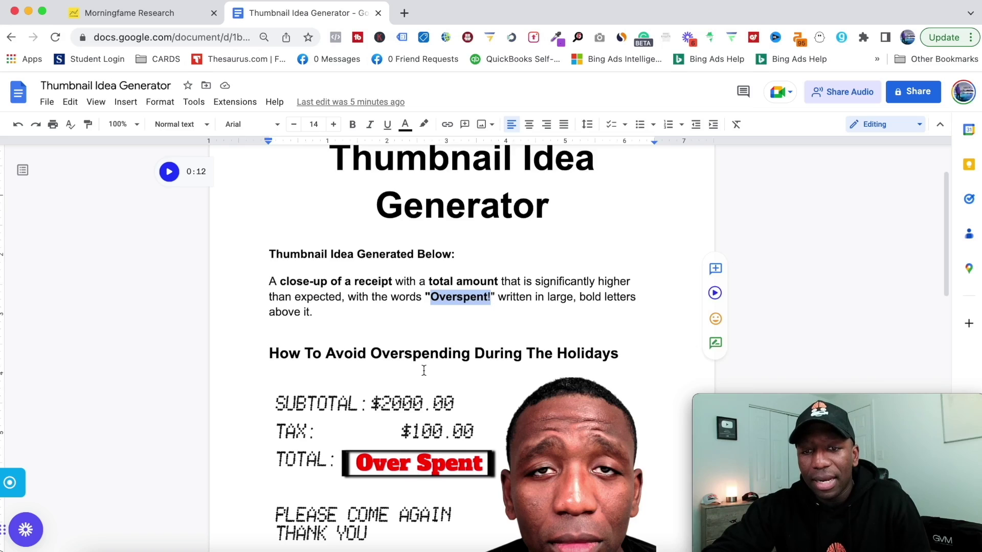
# Step: Scroll through the receipt thumbnail example, select its idea paragraph, and open a new browser tab
pyautogui.scroll(-2, 424, 370)
pyautogui.scroll(-2, 423, 371)
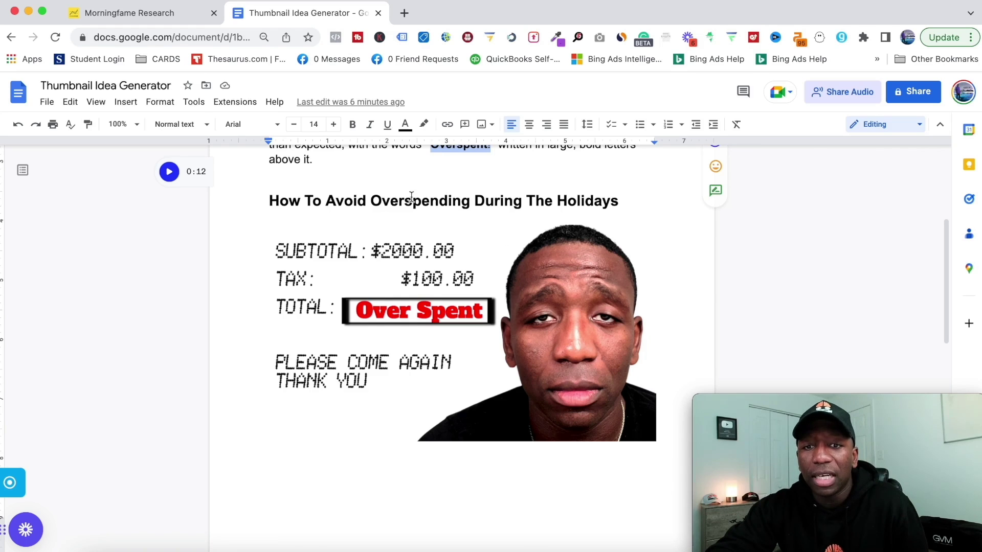
pyautogui.scroll(3, 460, 198)
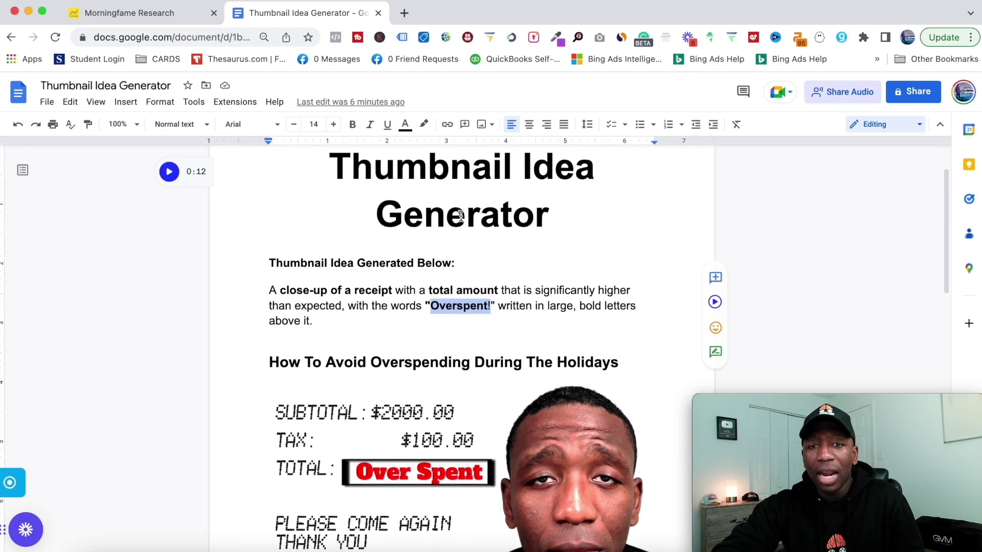
pyautogui.click(270, 290)
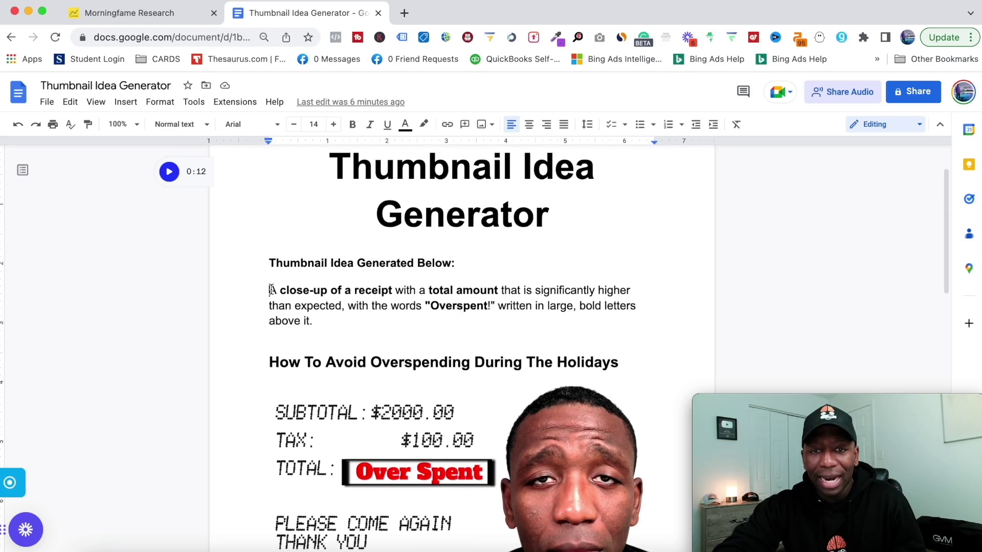
pyautogui.moveTo(270, 290); pyautogui.dragTo(342, 321)
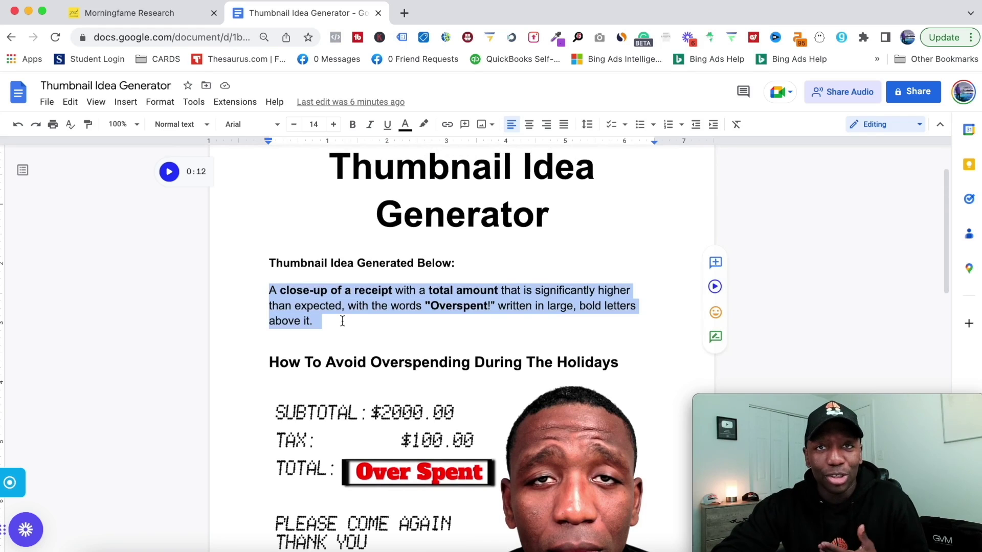
pyautogui.scroll(2, 342, 321)
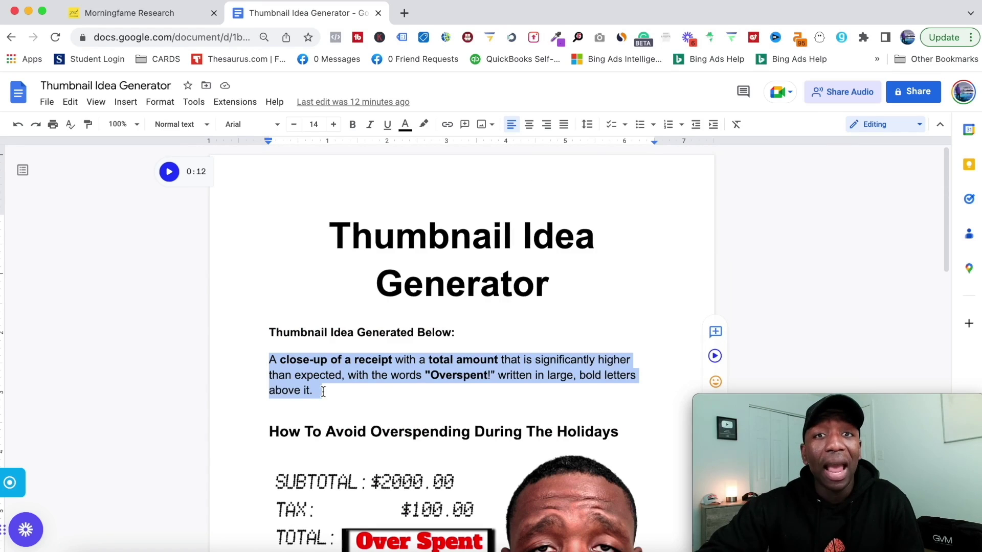
pyautogui.press('super+t')
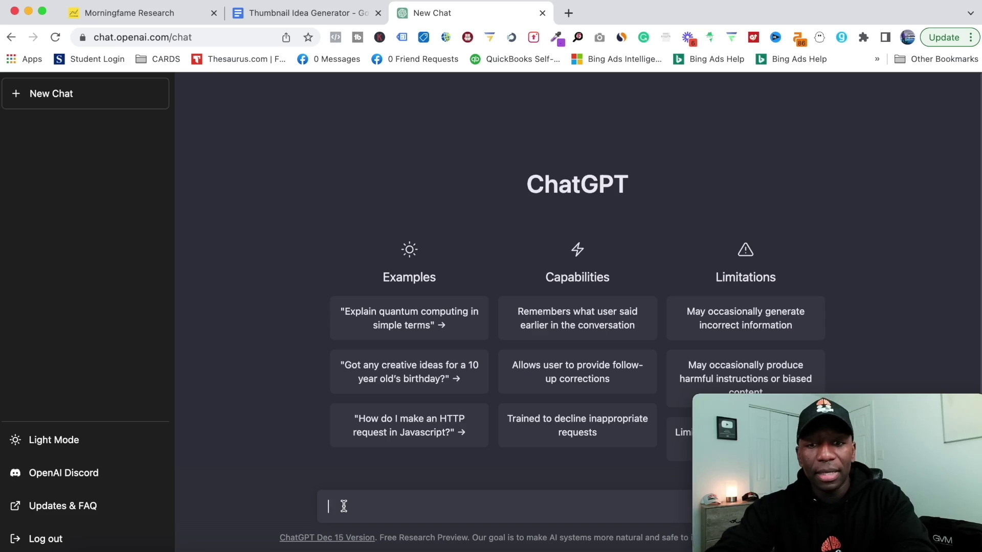
# Step: Paste the thumbnail-idea prompt and replace its placeholder title with 'how to grow a garden'
pyautogui.write('give me some thumbnail ideas for a youtube video titled "Title Or Topic Of Your Video  "')
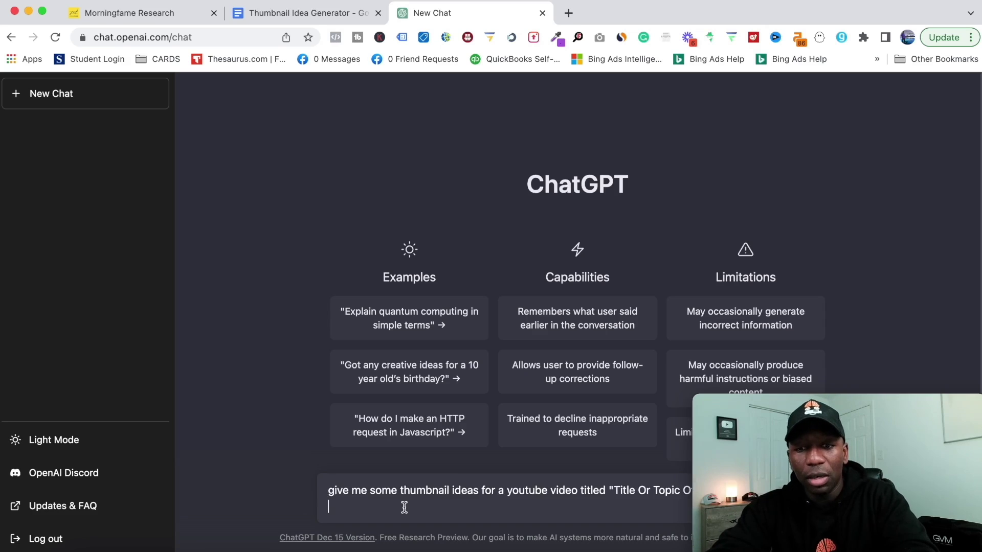
pyautogui.moveTo(328, 490); pyautogui.dragTo(736, 493)
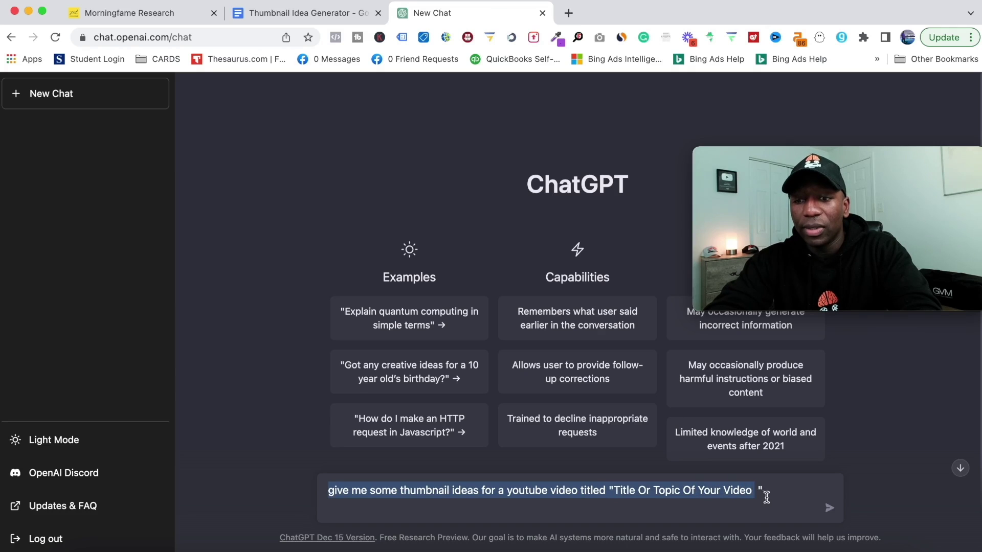
pyautogui.click(754, 491)
pyautogui.press('BackSpace')
pyautogui.press('BackSpace')
pyautogui.press('BackSpace')
pyautogui.press('BackSpace')
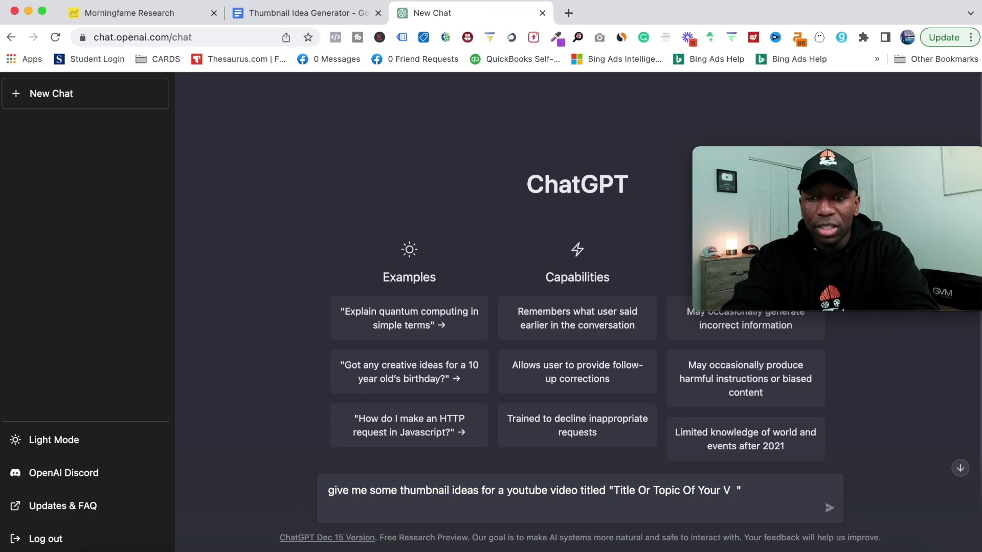
pyautogui.press('BackSpace')
pyautogui.press('BackSpace')
pyautogui.press('BackSpace')
pyautogui.press('BackSpace')
pyautogui.press('BackSpace')
pyautogui.press('BackSpace')
pyautogui.press('BackSpace')
pyautogui.press('BackSpace')
pyautogui.press('BackSpace')
pyautogui.press('BackSpace')
pyautogui.press('BackSpace')
pyautogui.press('BackSpace')
pyautogui.press('BackSpace')
pyautogui.press('BackSpace')
pyautogui.press('BackSpace')
pyautogui.press('BackSpace')
pyautogui.press('BackSpace')
pyautogui.press('BackSpace')
pyautogui.press('BackSpace')
pyautogui.press('BackSpace')
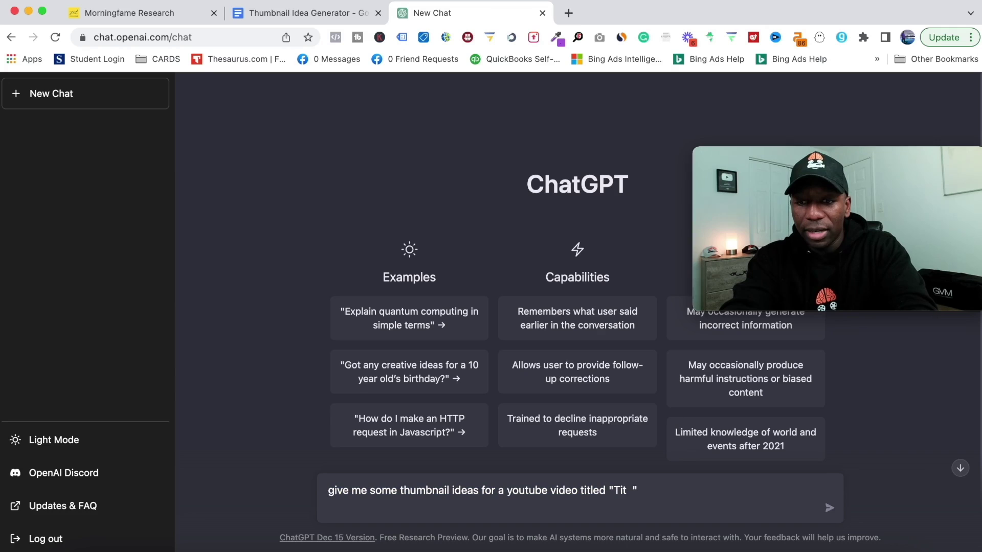
pyautogui.press('BackSpace')
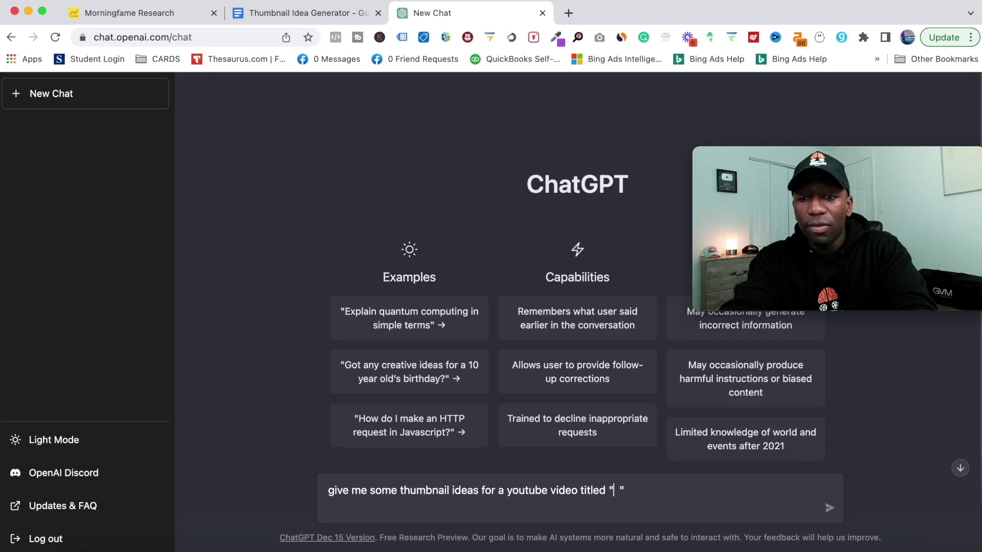
pyautogui.write('how to')
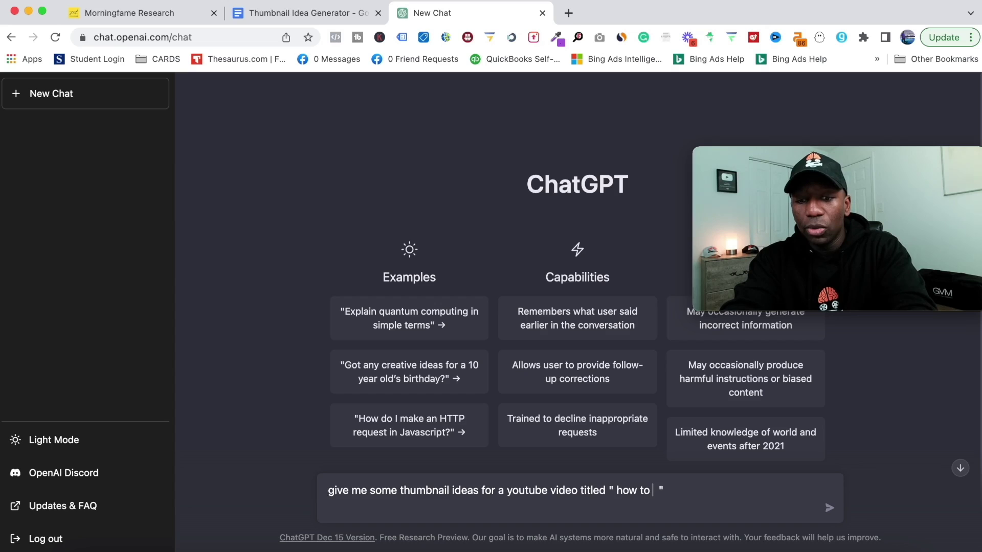
pyautogui.write(' grow a garden')
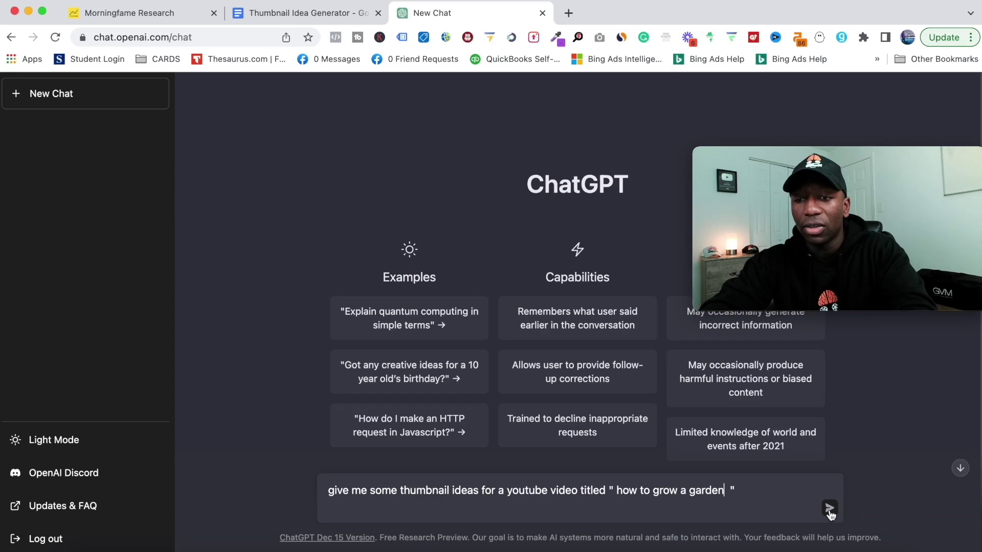
# Step: Send the 'how to grow a garden' prompt and scroll through the seven returned ideas
pyautogui.click(828, 509)
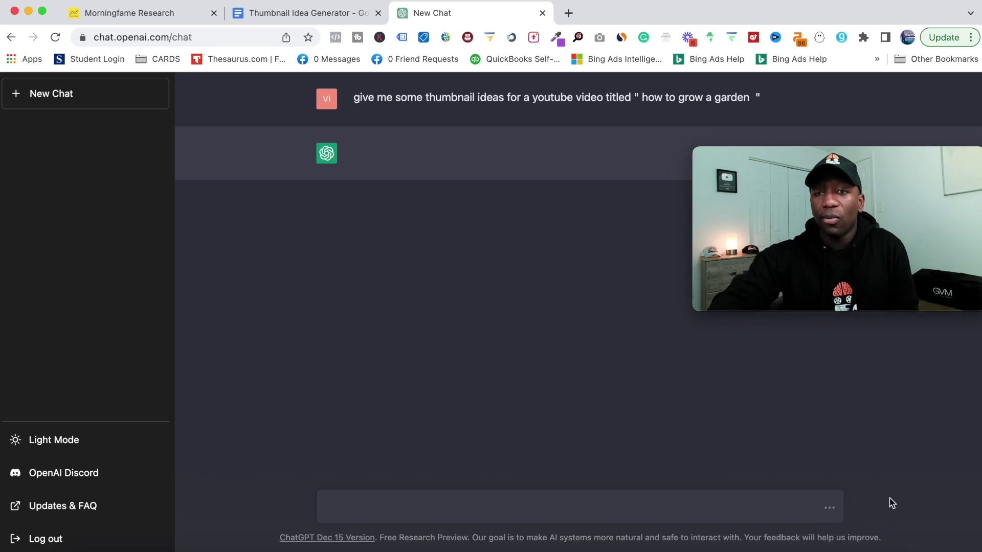
pyautogui.moveTo(919, 276)
pyautogui.moveTo(919, 160); pyautogui.dragTo(923, 409)
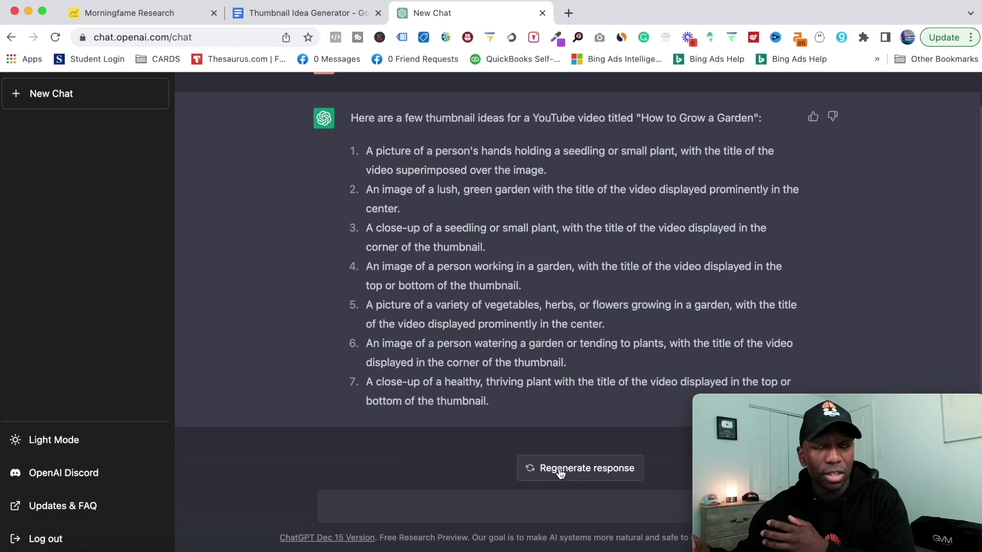
# Step: Send the follow-up 'give me 5 more' and scroll through garden ideas 8 to 12
pyautogui.click(399, 499)
pyautogui.write('give ')
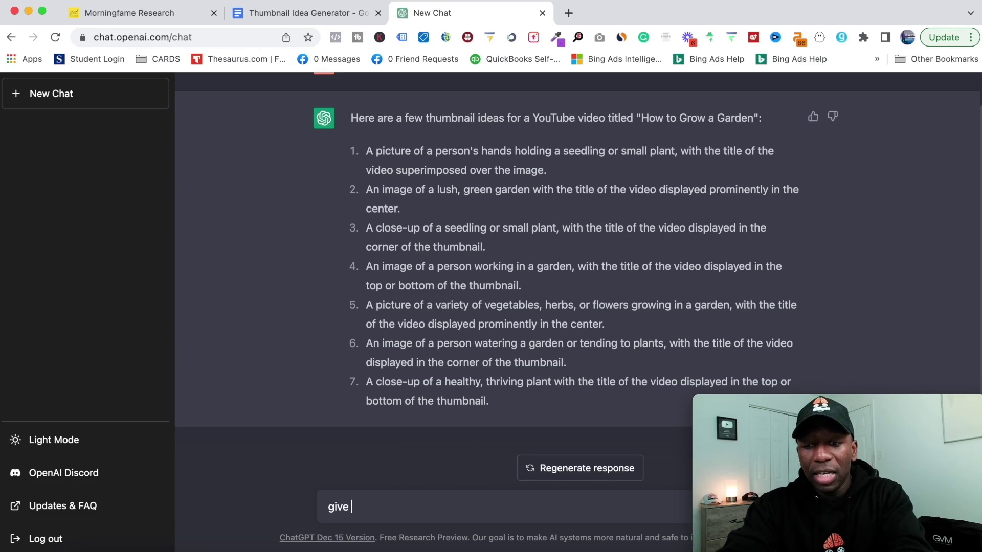
pyautogui.write('me 5 more')
pyautogui.press('Return')
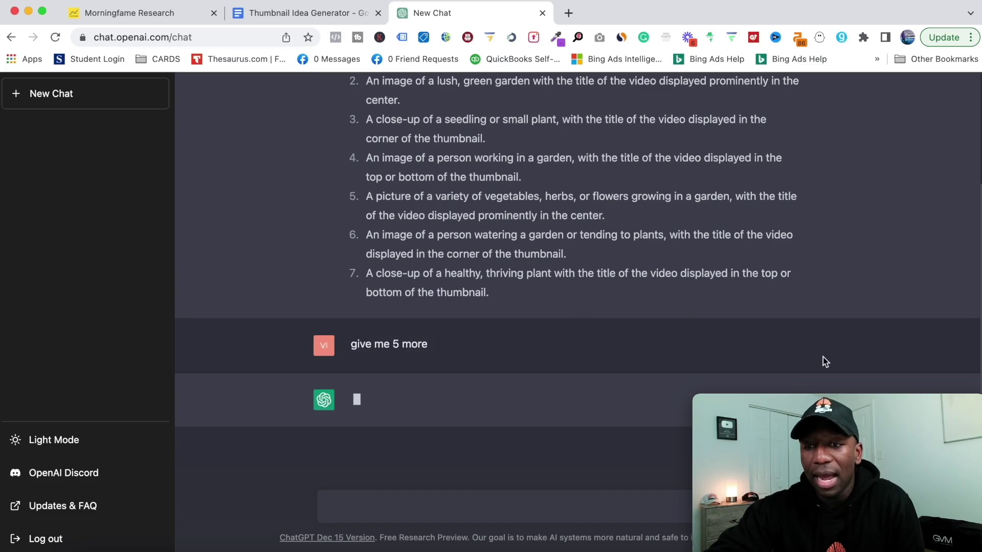
pyautogui.scroll(2, 664, 304)
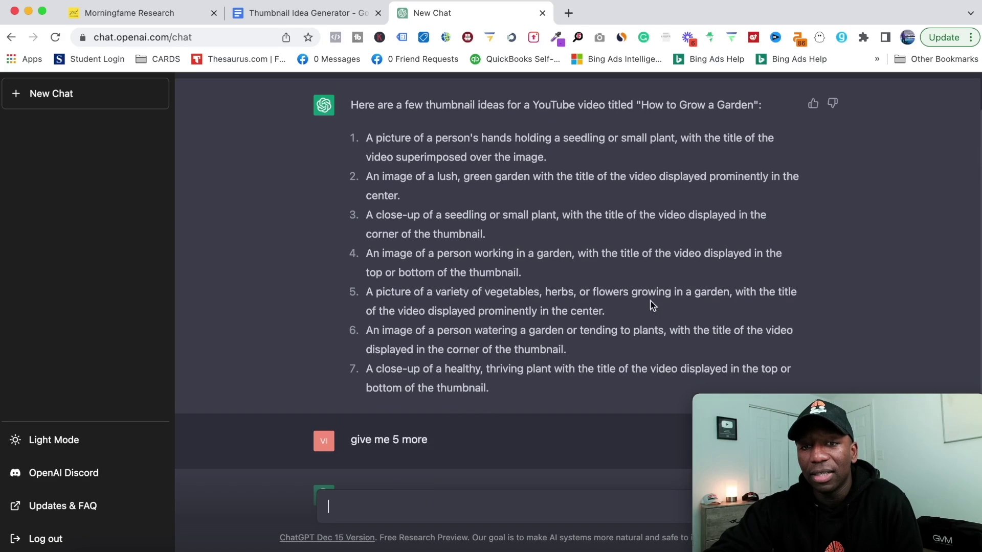
pyautogui.scroll(1, 430, 237)
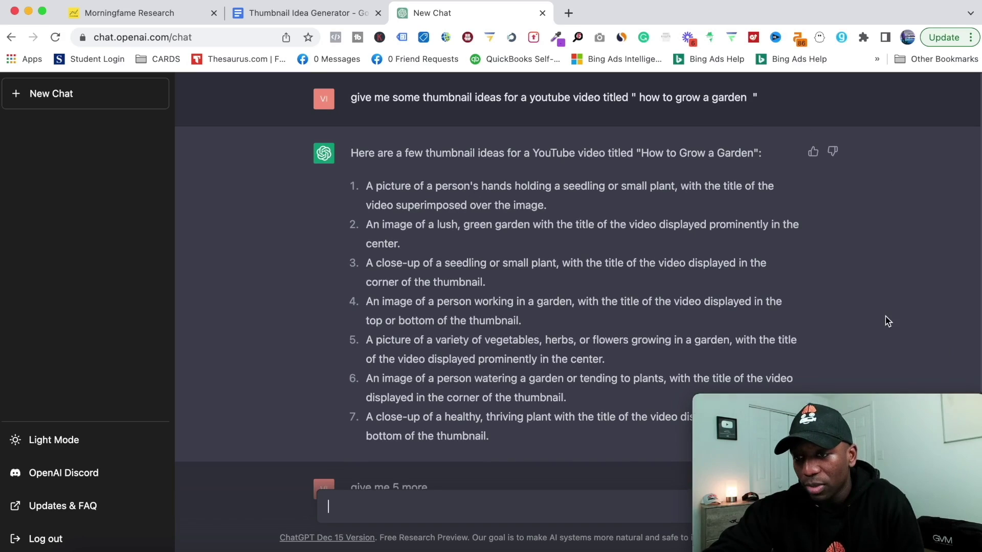
pyautogui.scroll(-5, 885, 322)
pyautogui.moveTo(895, 392); pyautogui.dragTo(887, 65)
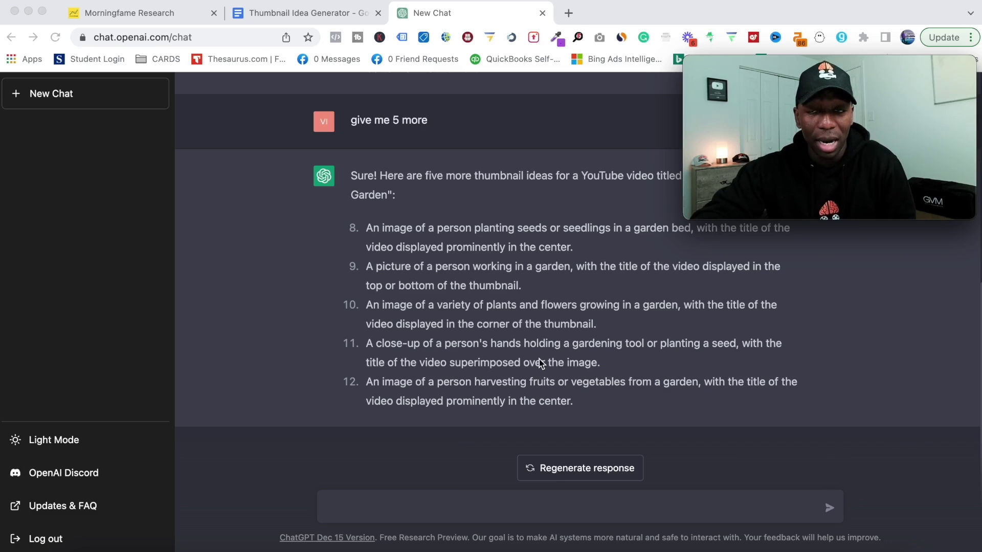
# Step: Paste the prompt template, swapping its placeholder for 'how to grow a beard' plus a no-beard-to-beard progression requirement
pyautogui.click(375, 501)
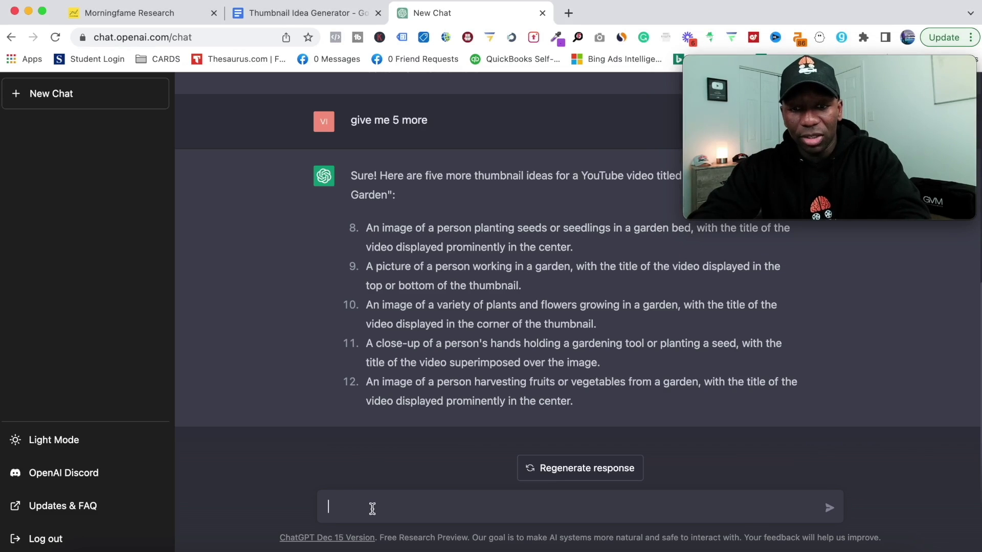
pyautogui.write('give me some thumbnail ideas for a youtube video titled "Title Or Topic Of Your Video  "')
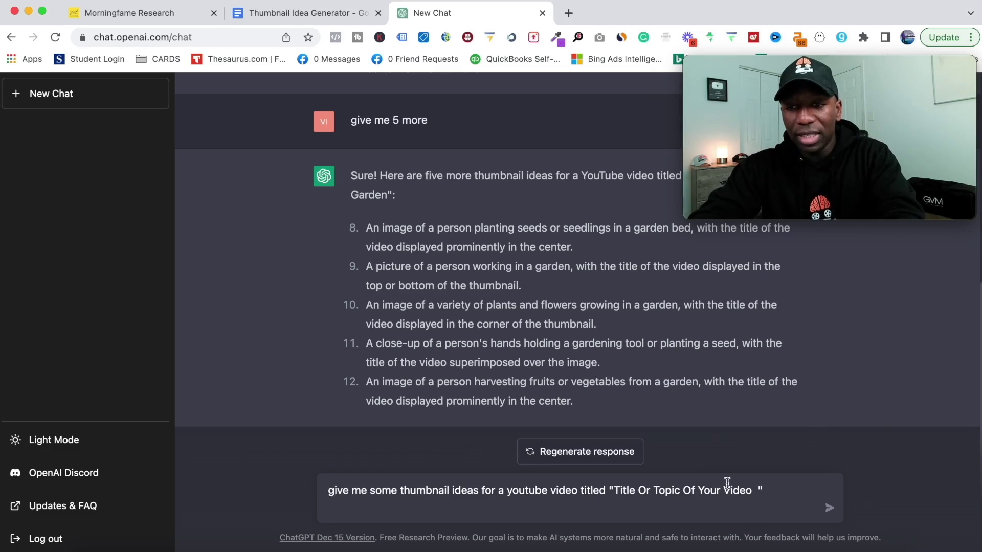
pyautogui.moveTo(754, 492); pyautogui.dragTo(627, 492)
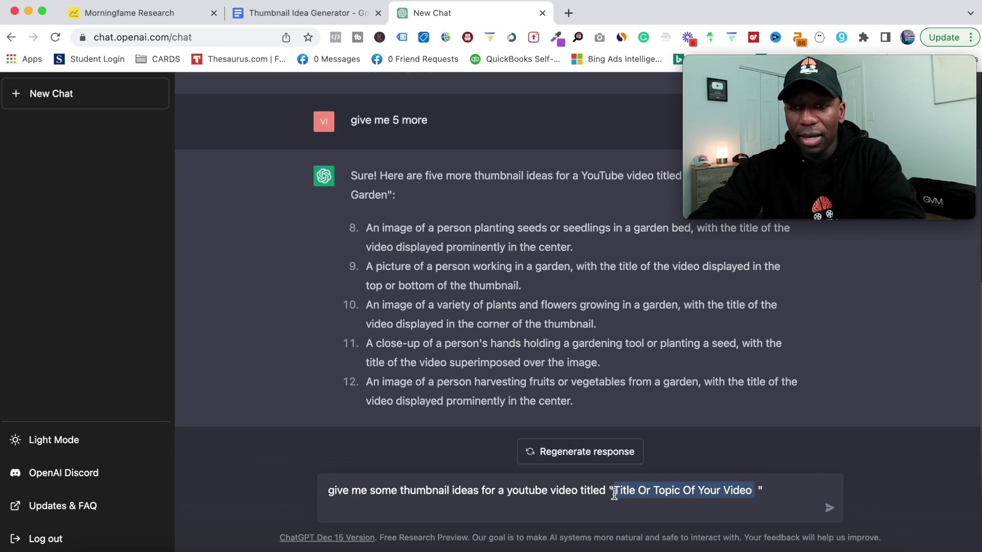
pyautogui.write('how to grow a beard')
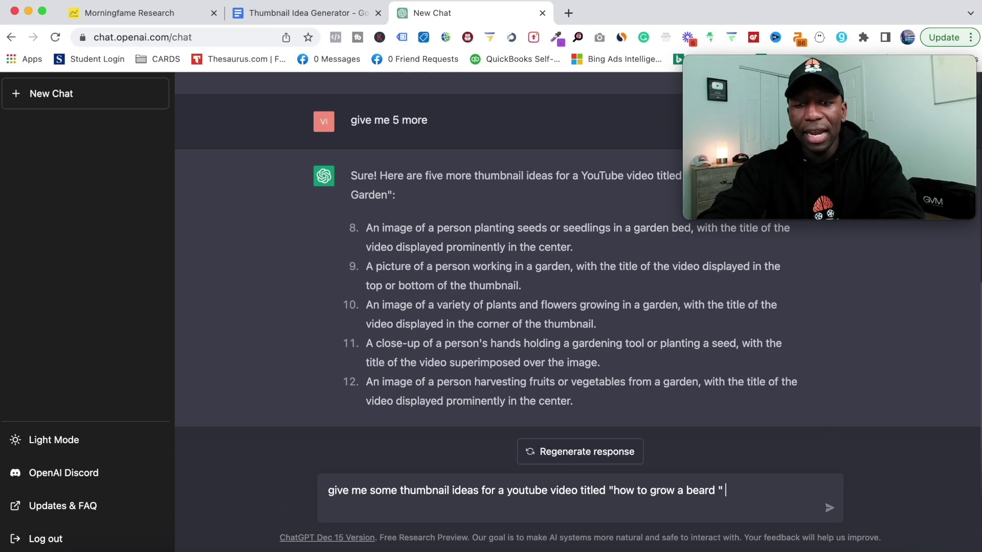
pyautogui.write(' " and make sure the ')
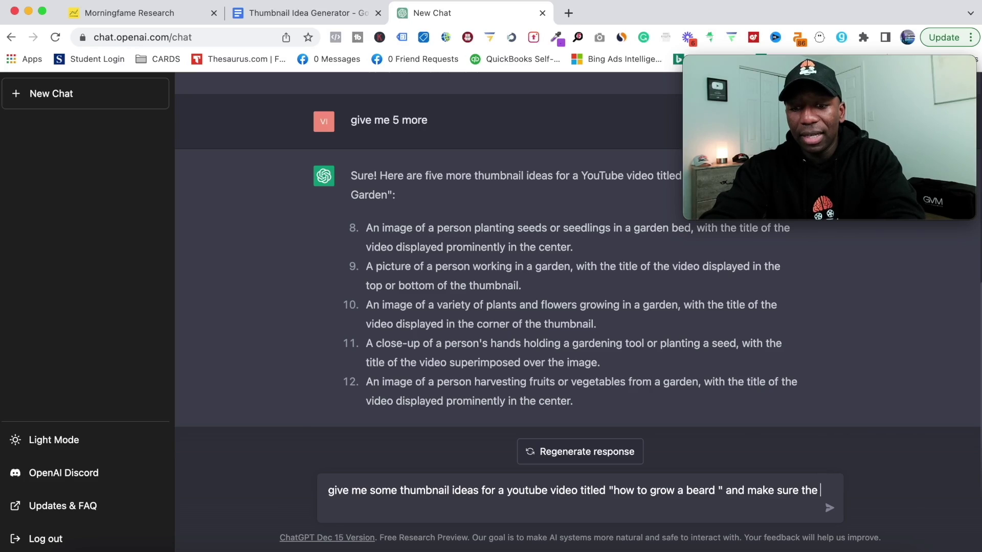
pyautogui.write('ide')
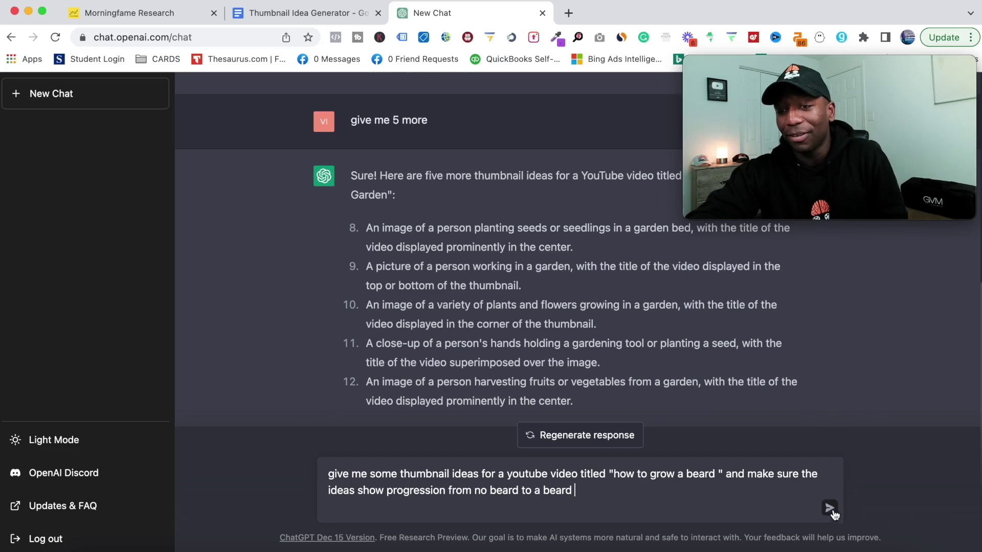
# Step: Send the beard prompt and highlight the first of the seven returned ideas
pyautogui.click(829, 508)
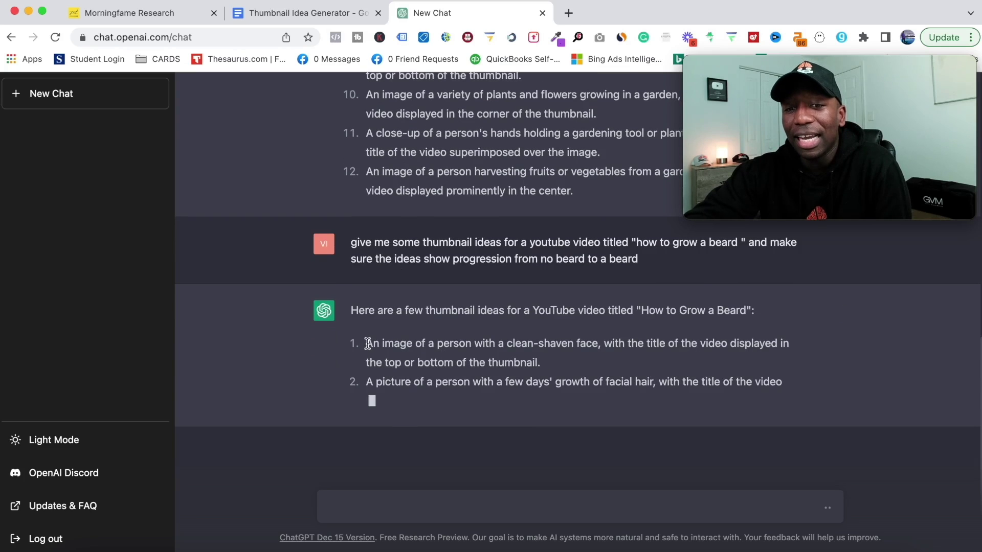
pyautogui.moveTo(367, 326); pyautogui.dragTo(572, 329)
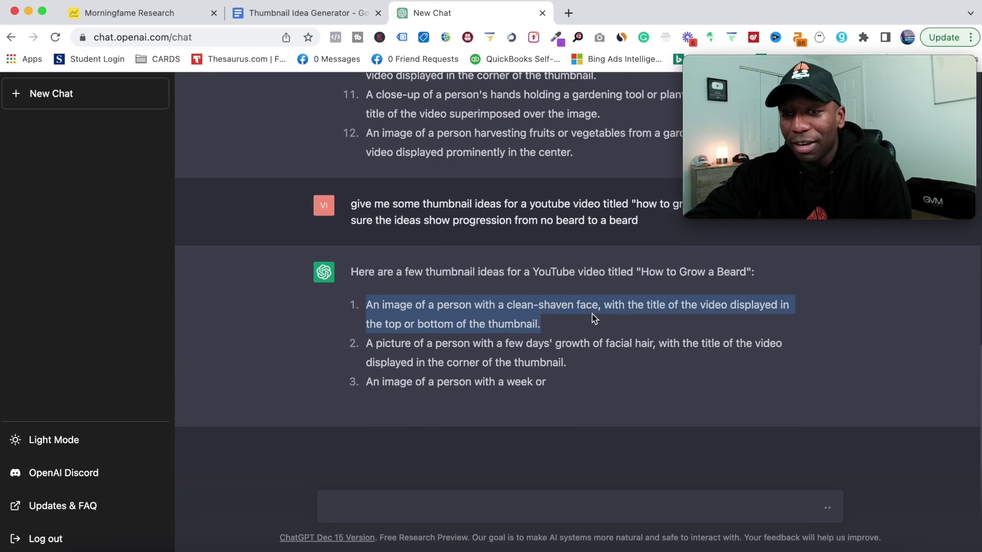
pyautogui.click(681, 305)
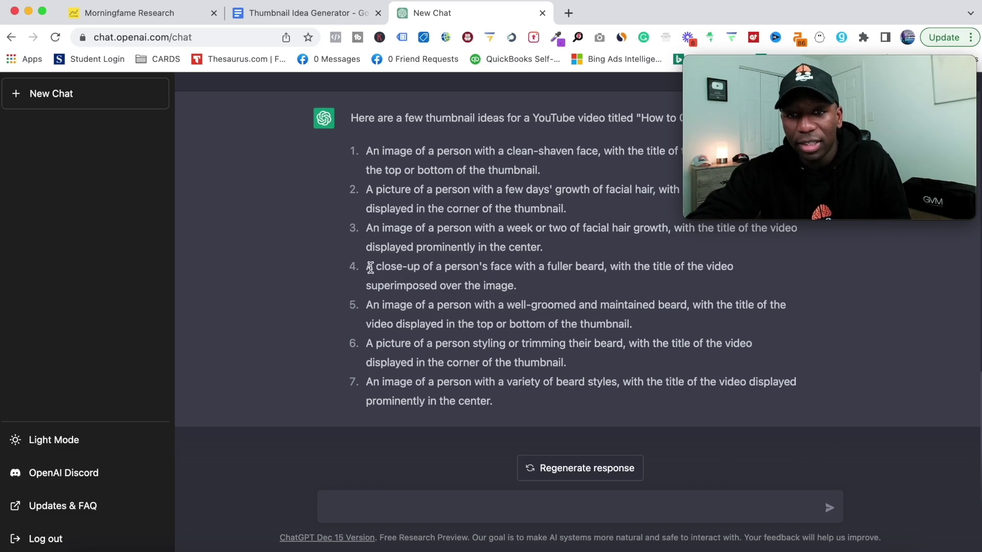
# Step: Highlight idea 4 (fuller beard), then idea 5 (well-groomed, maintained beard)
pyautogui.moveTo(371, 267); pyautogui.dragTo(618, 265)
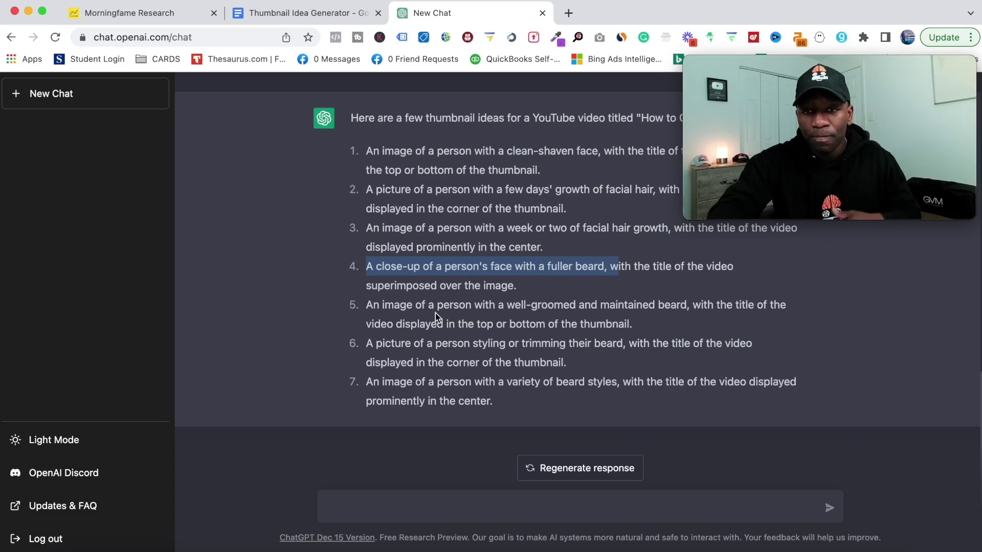
pyautogui.moveTo(366, 310); pyautogui.dragTo(652, 327)
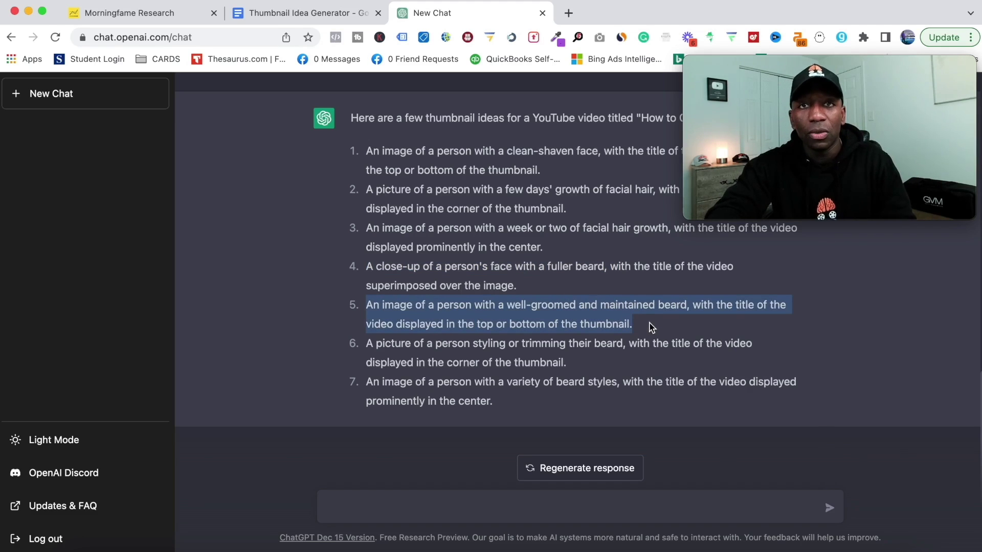